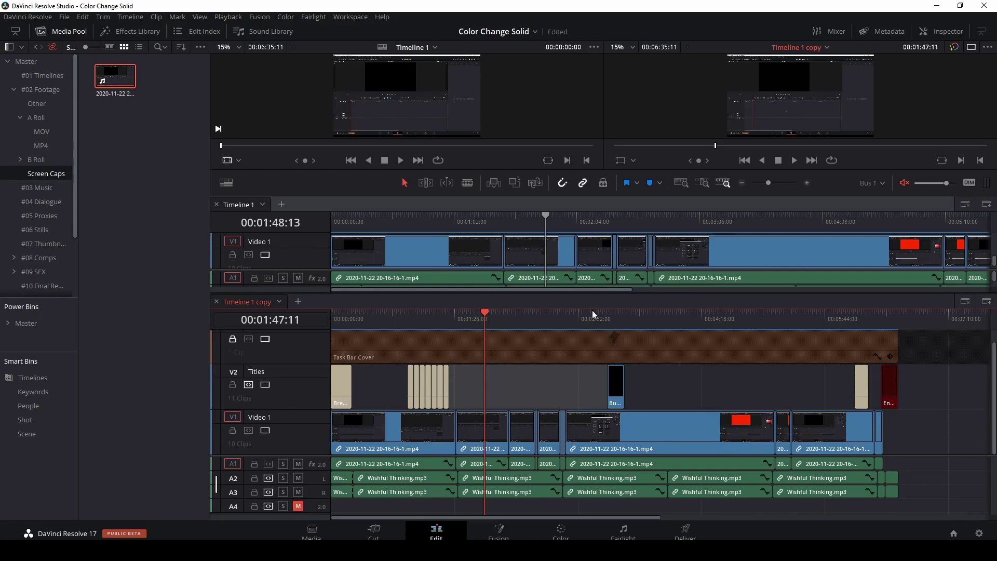
Enlarge the Timeline 1 panel to reveal its A2 track, then select a clip in Timeline 1 copy's V1.
{"action": "left_click_drag", "start_coordinate": [665, 292], "coordinate": [659, 327]}
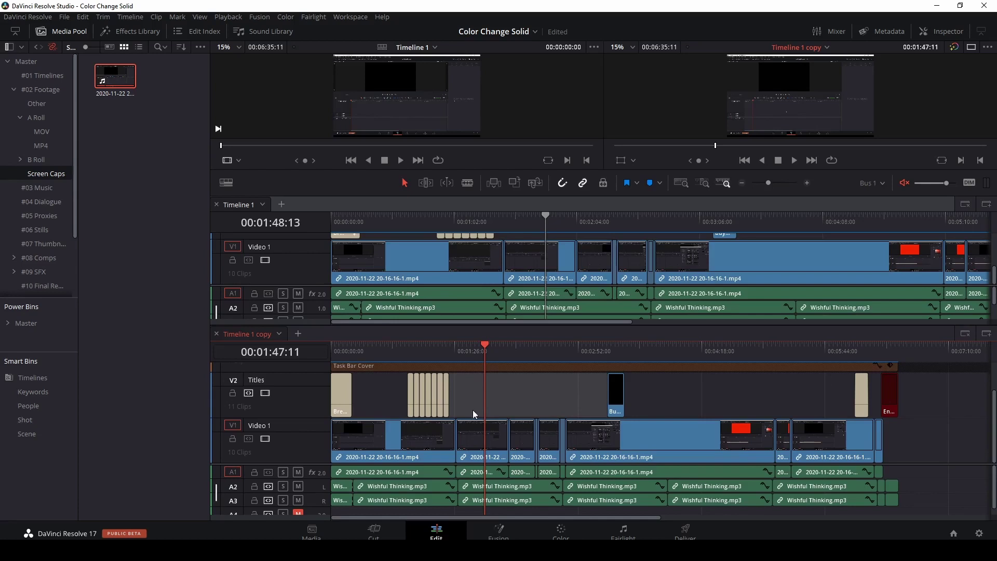
{"action": "left_click", "coordinate": [476, 438]}
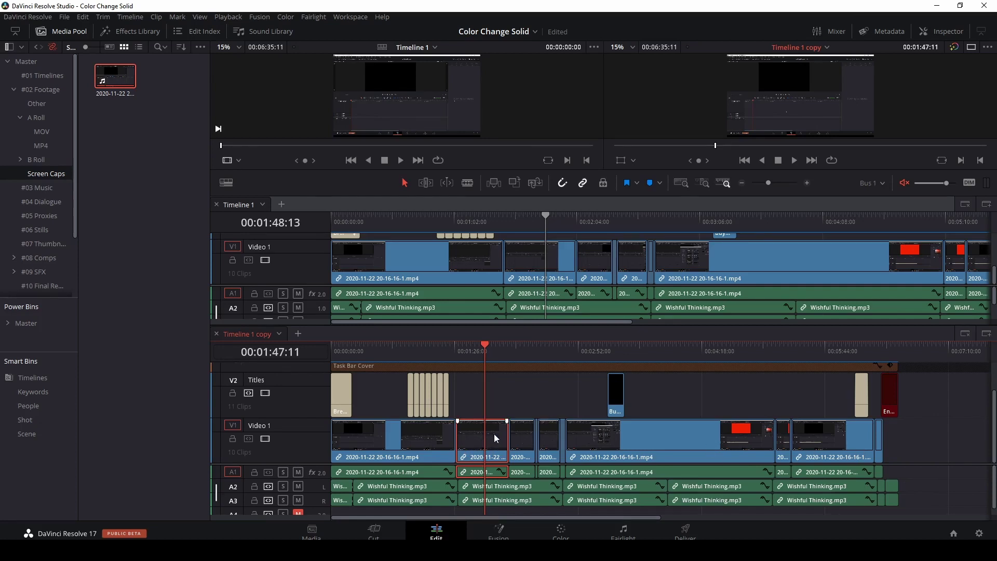
Set the clip colour to Orange on two Video 1 clips in Timeline 1 copy.
{"action": "right_click", "coordinate": [494, 434]}
{"action": "mouse_move", "coordinate": [594, 287]}
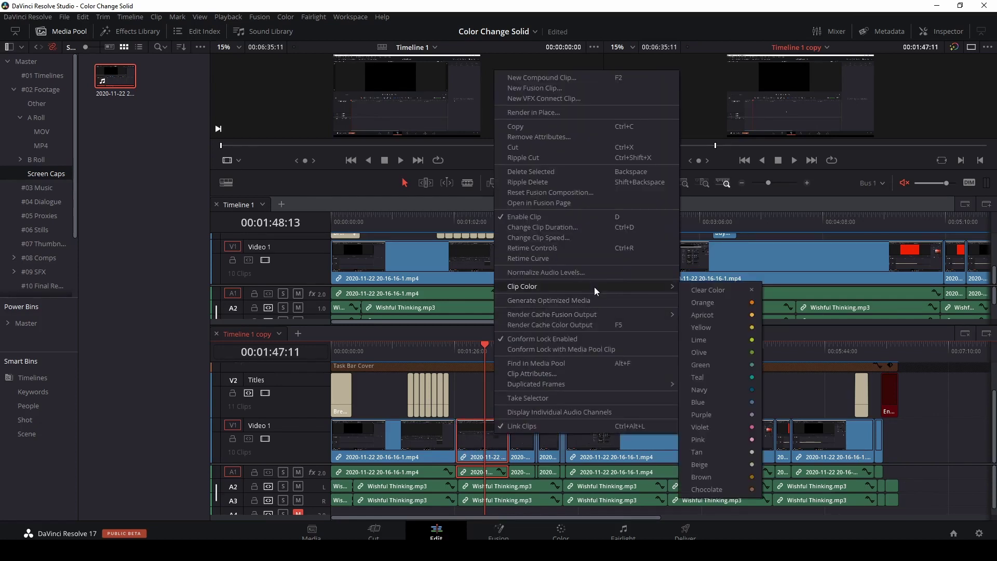
{"action": "left_click", "coordinate": [709, 302]}
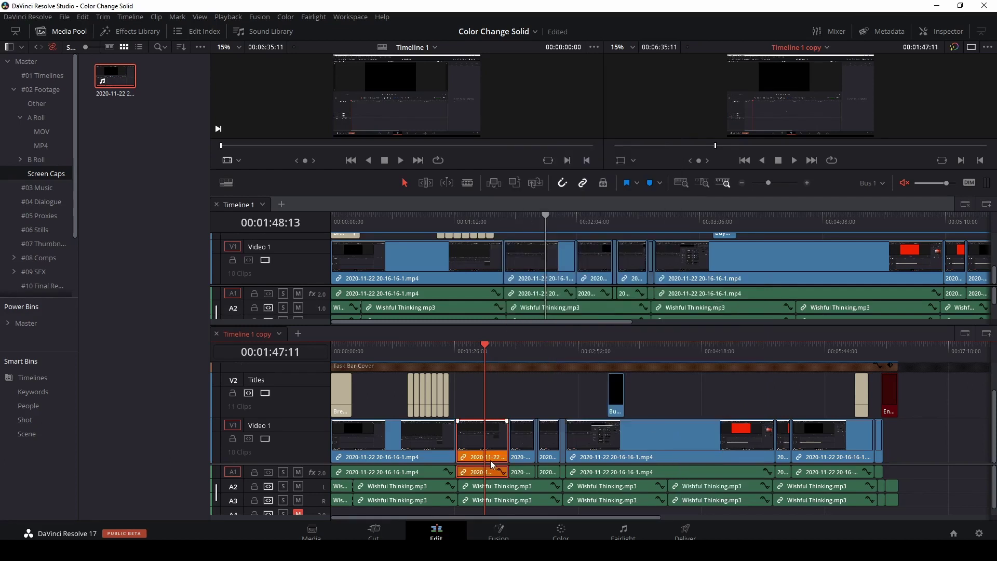
{"action": "left_click", "coordinate": [783, 440]}
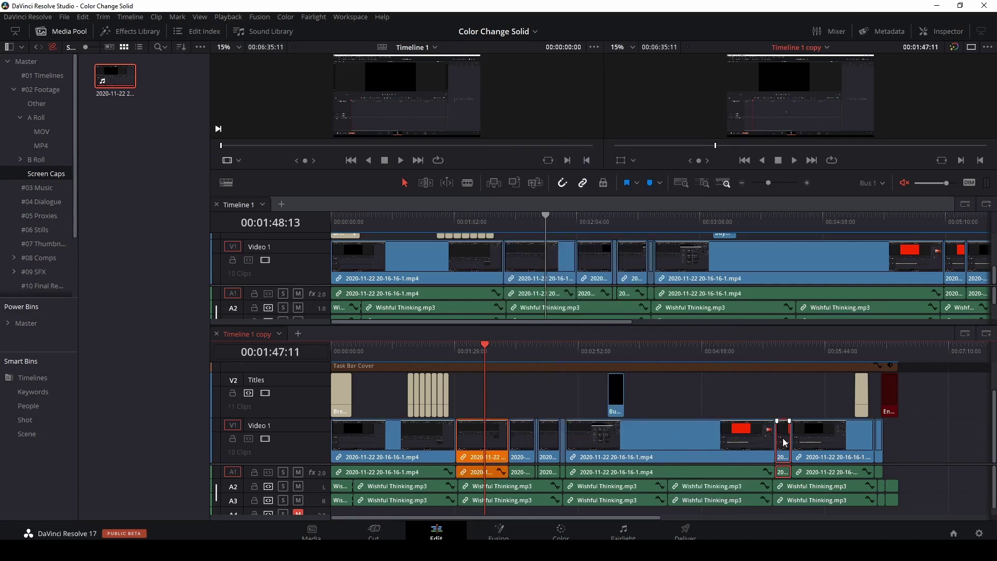
{"action": "right_click", "coordinate": [785, 441]}
{"action": "mouse_move", "coordinate": [828, 290]}
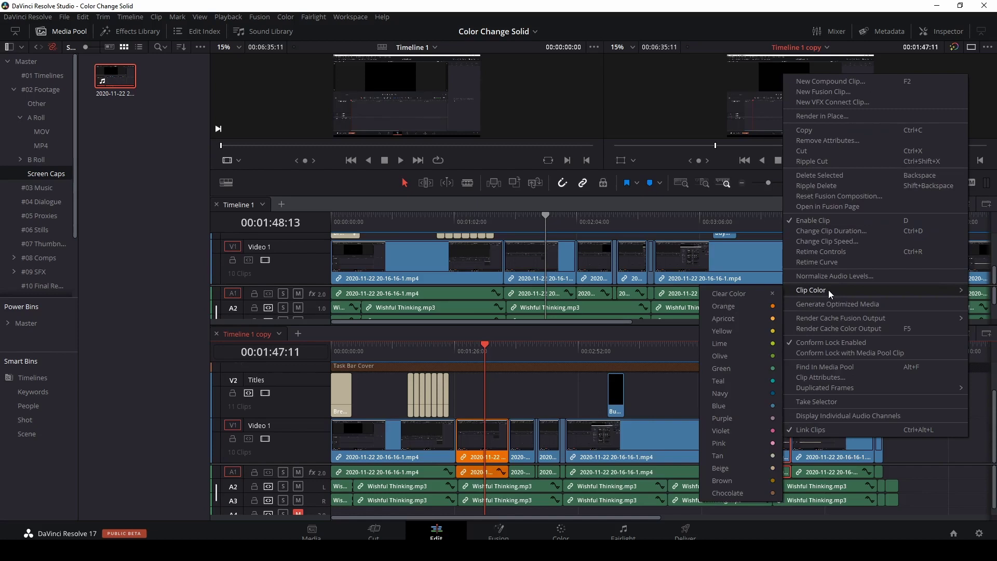
{"action": "left_click", "coordinate": [722, 320]}
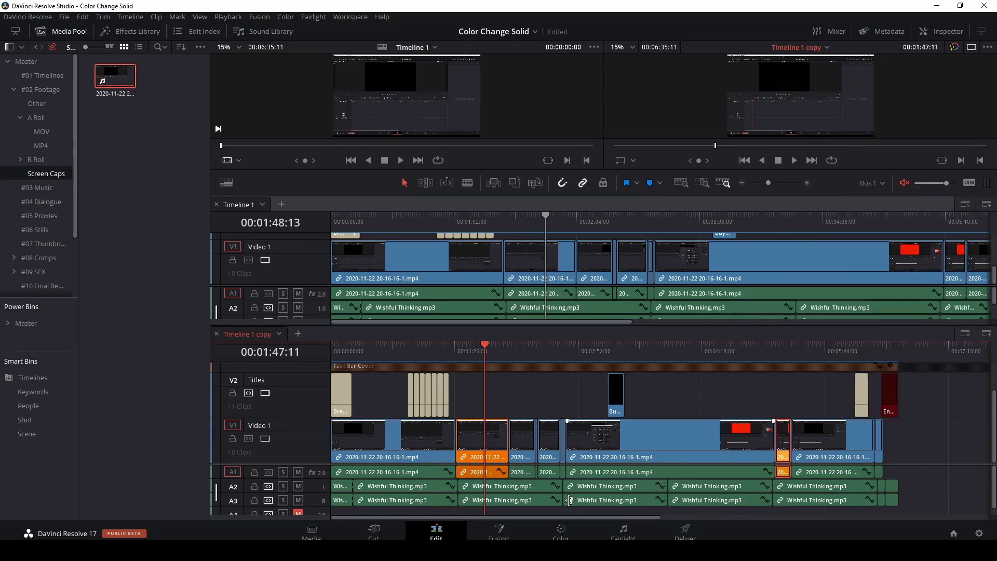
Set a third short Video 1 clip's colour to Violet, replacing an initial Blue.
{"action": "right_click", "coordinate": [548, 432]}
{"action": "mouse_move", "coordinate": [581, 287]}
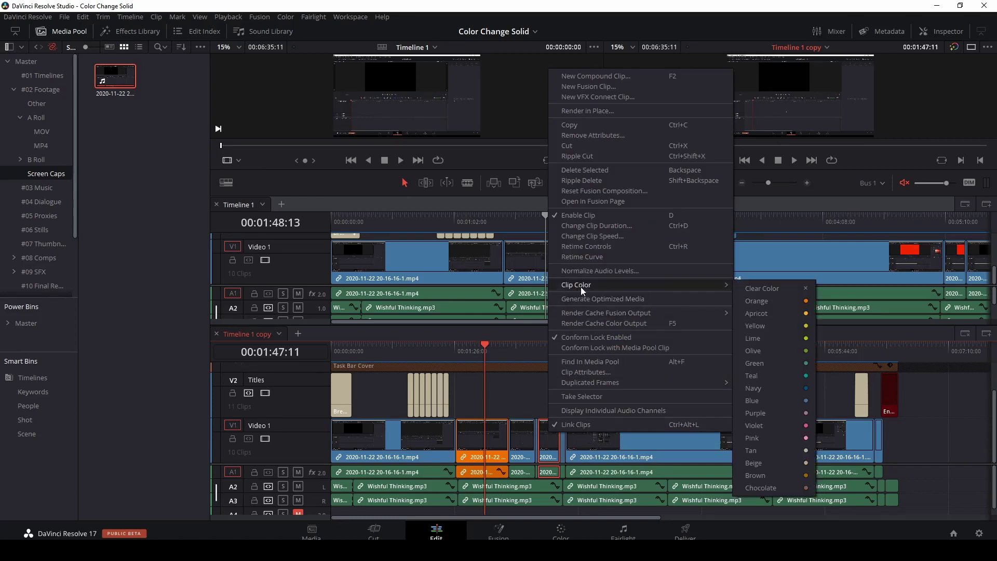
{"action": "left_click", "coordinate": [754, 401]}
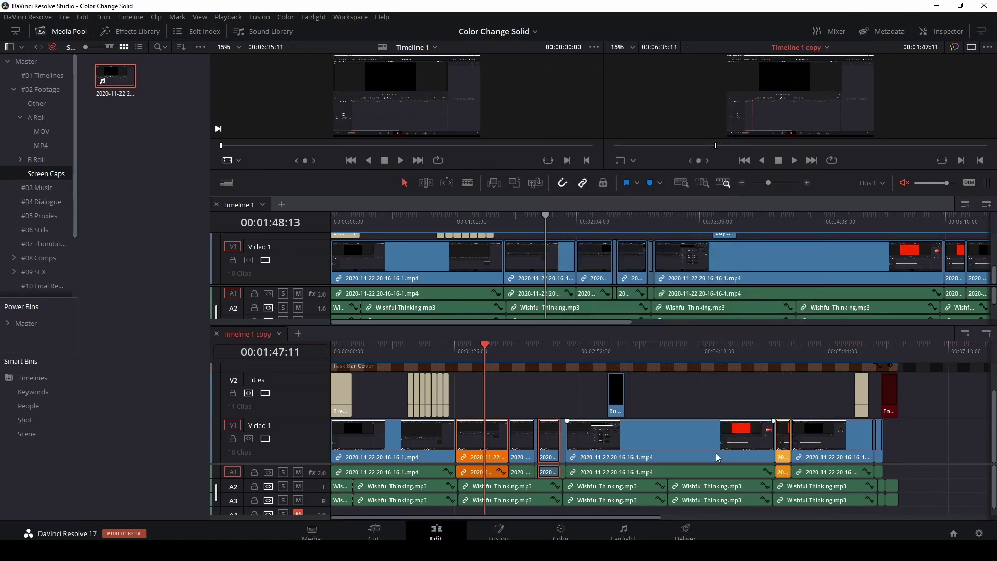
{"action": "right_click", "coordinate": [551, 442]}
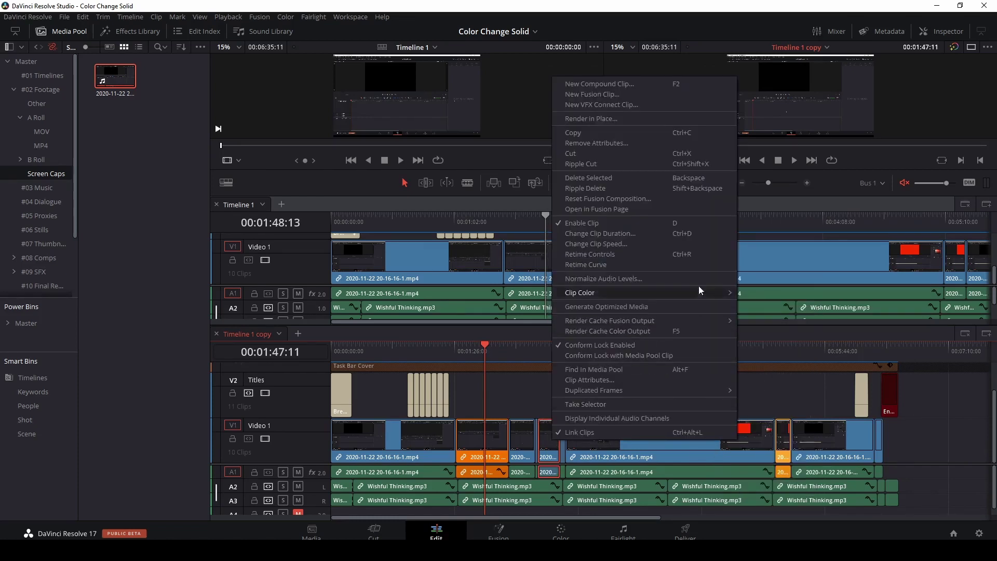
{"action": "mouse_move", "coordinate": [696, 294]}
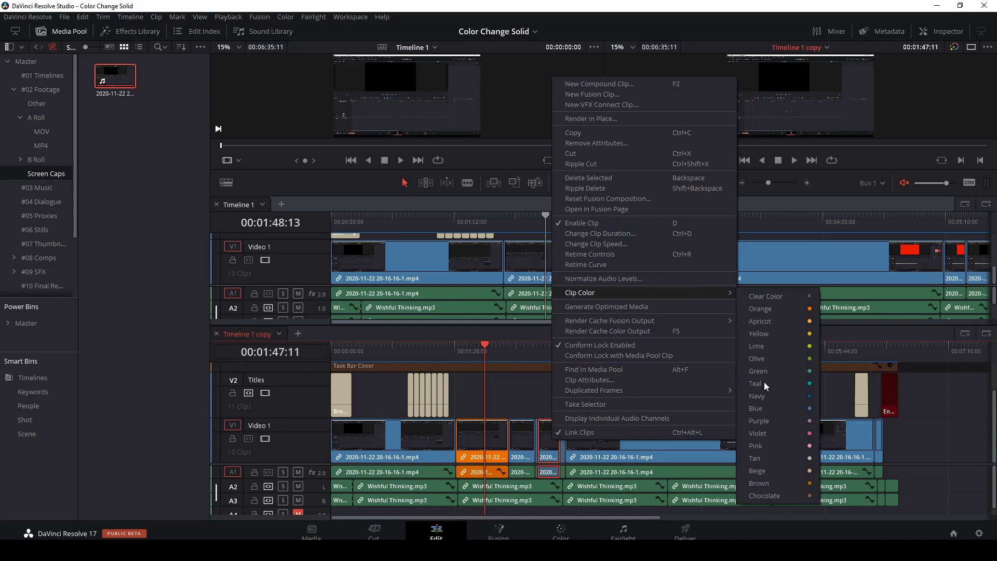
{"action": "left_click", "coordinate": [759, 431]}
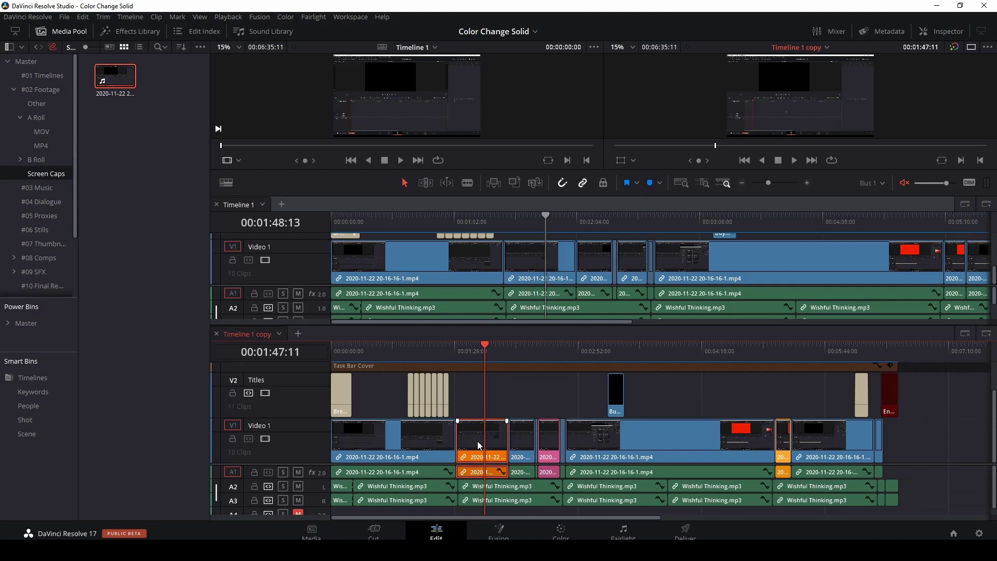
Move the orange clip later, the small orange clip earlier, and the violet clip later along V1.
{"action": "left_click_drag", "start_coordinate": [478, 441], "coordinate": [762, 450]}
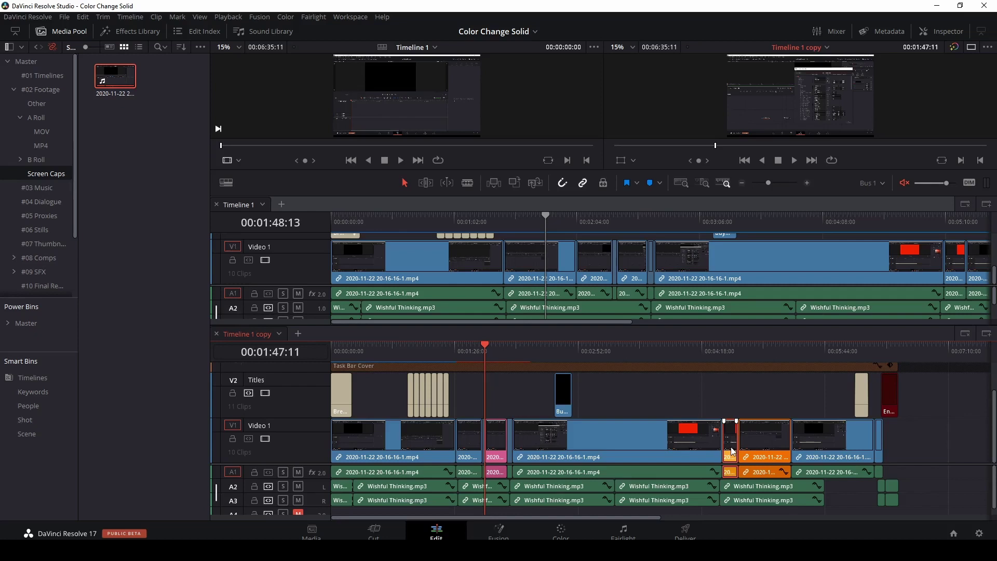
{"action": "left_click_drag", "start_coordinate": [730, 447], "coordinate": [390, 447]}
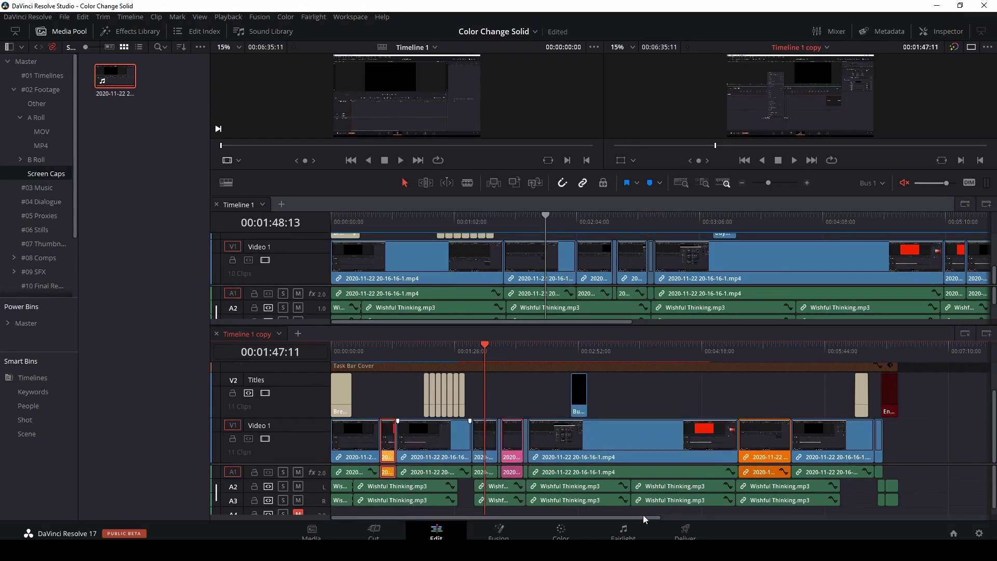
{"action": "left_click", "coordinate": [513, 441]}
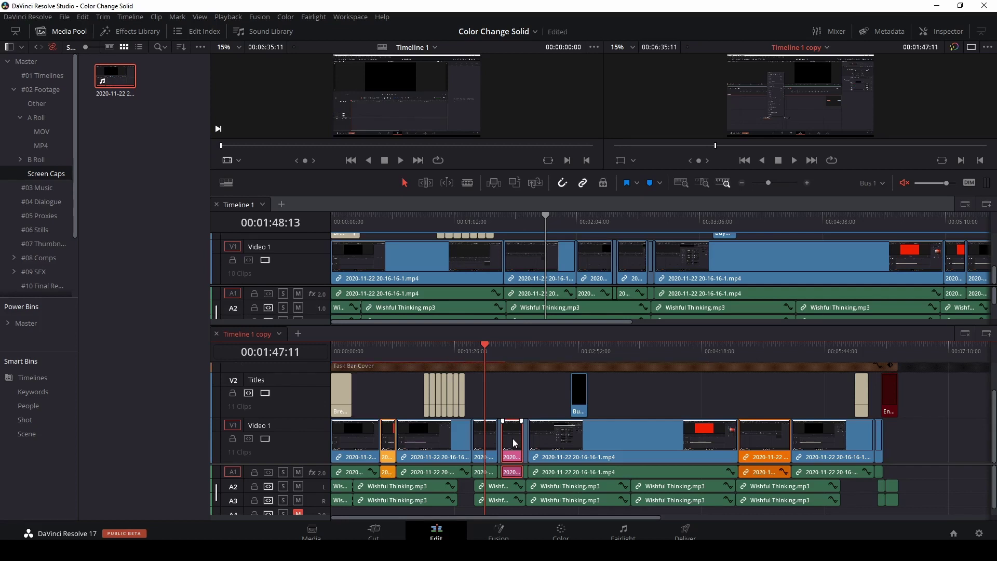
{"action": "left_click_drag", "start_coordinate": [513, 440], "coordinate": [652, 446]}
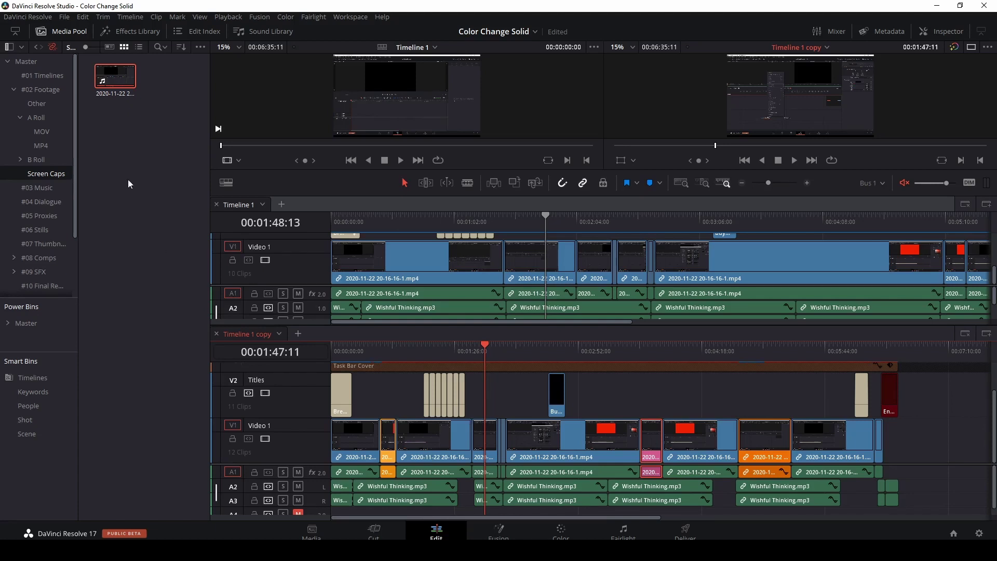
Hide the Media Pool and zoom Timeline 1 copy and Timeline 1 to fit with Shift+Z.
{"action": "left_click", "coordinate": [75, 33]}
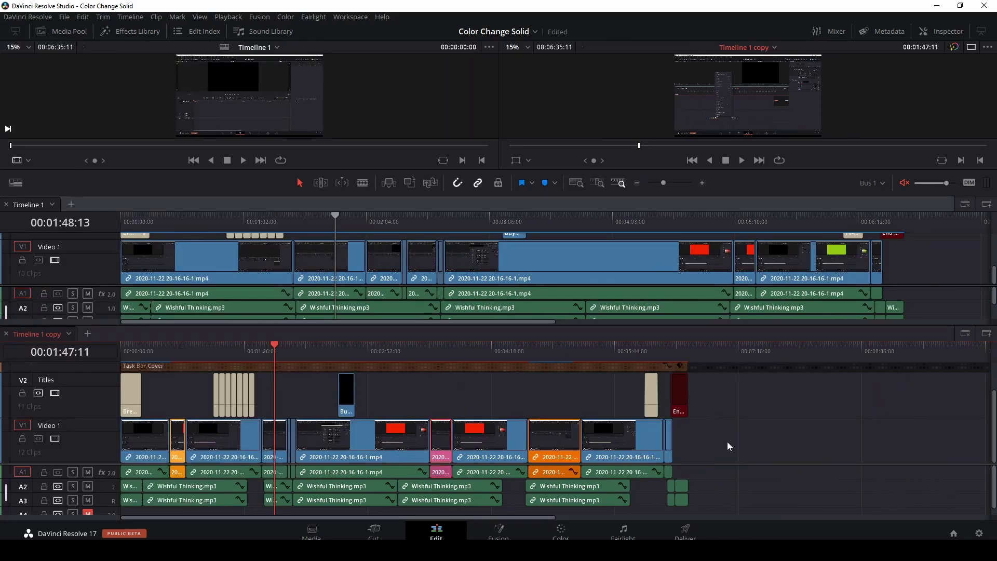
{"action": "key", "text": "shift+z"}
{"action": "left_click", "coordinate": [908, 259]}
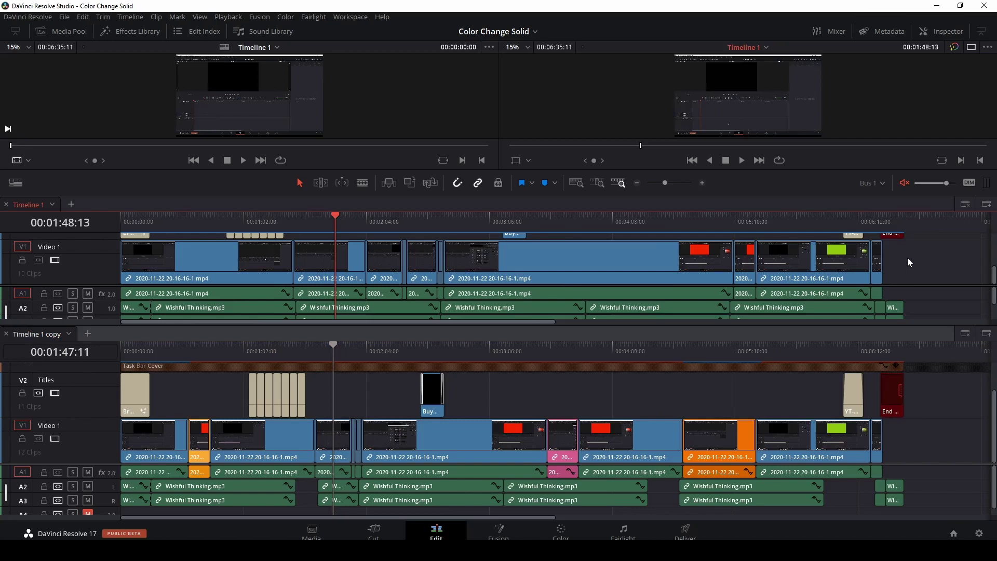
{"action": "key", "text": "shift+z"}
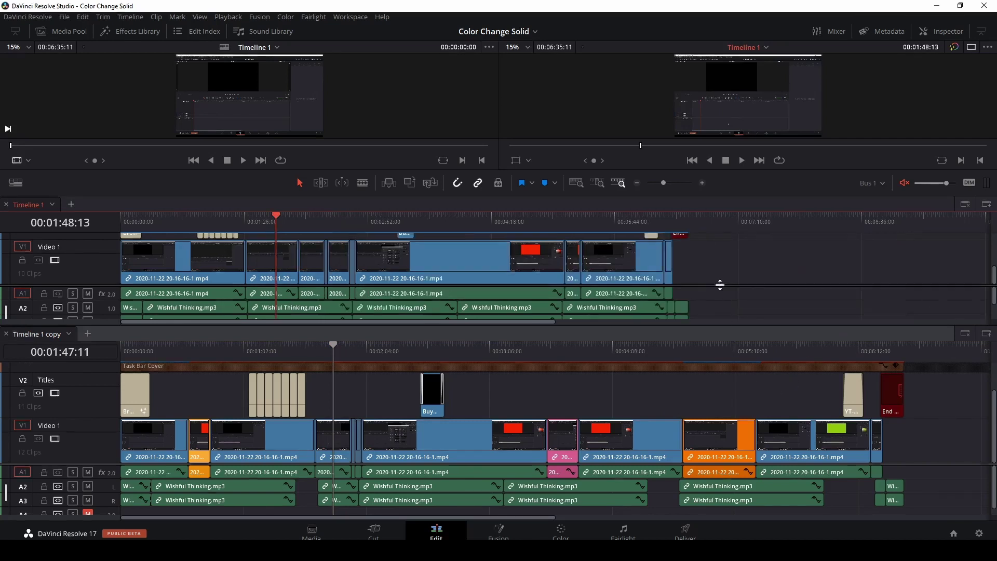
{"action": "key", "text": "shift+z"}
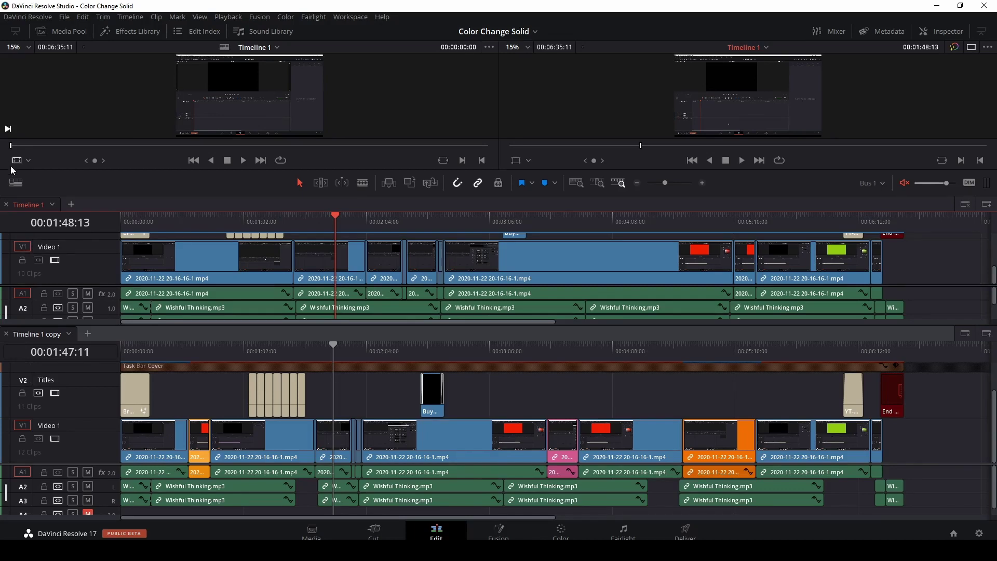
Shrink the video track heights in both timelines and resize the panels to reveal A3 and A4.
{"action": "left_click", "coordinate": [16, 182]}
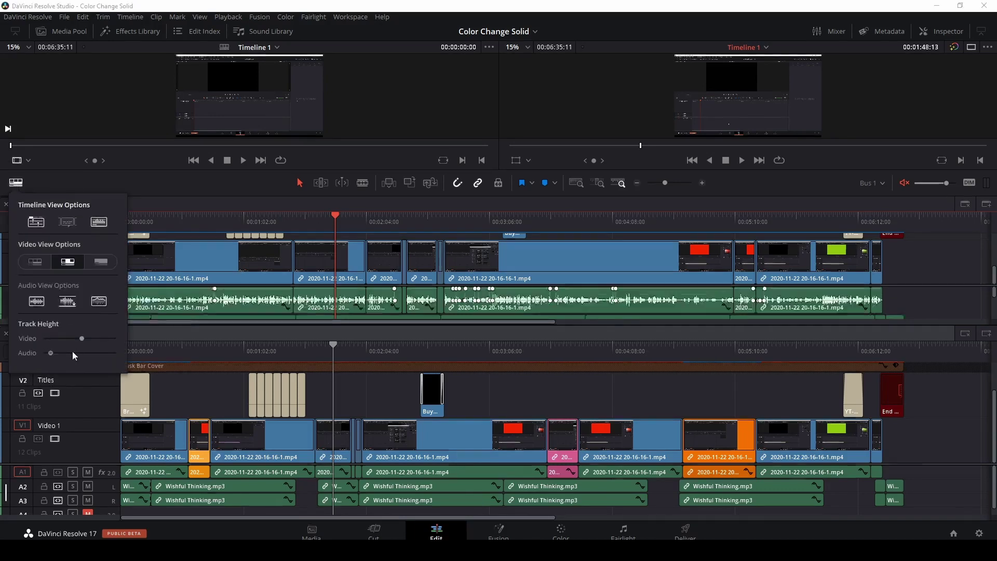
{"action": "left_click_drag", "start_coordinate": [80, 338], "coordinate": [39, 340]}
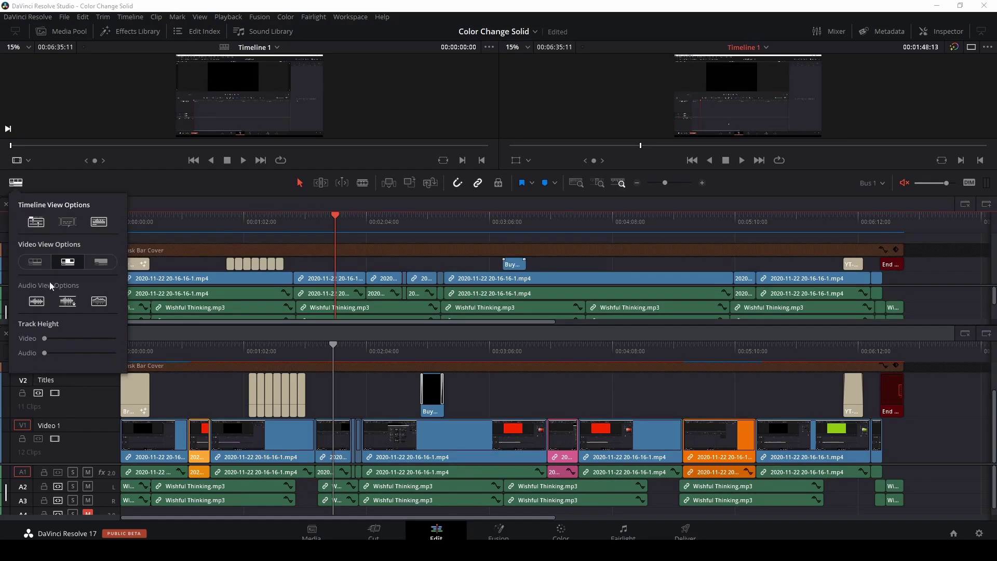
{"action": "left_click", "coordinate": [51, 186]}
{"action": "left_click", "coordinate": [198, 381]}
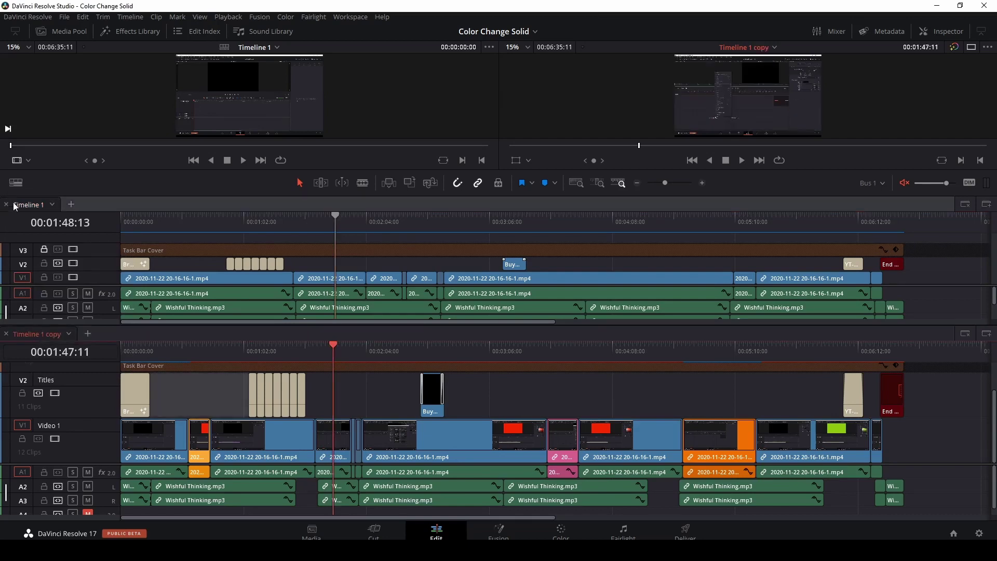
{"action": "left_click", "coordinate": [17, 183]}
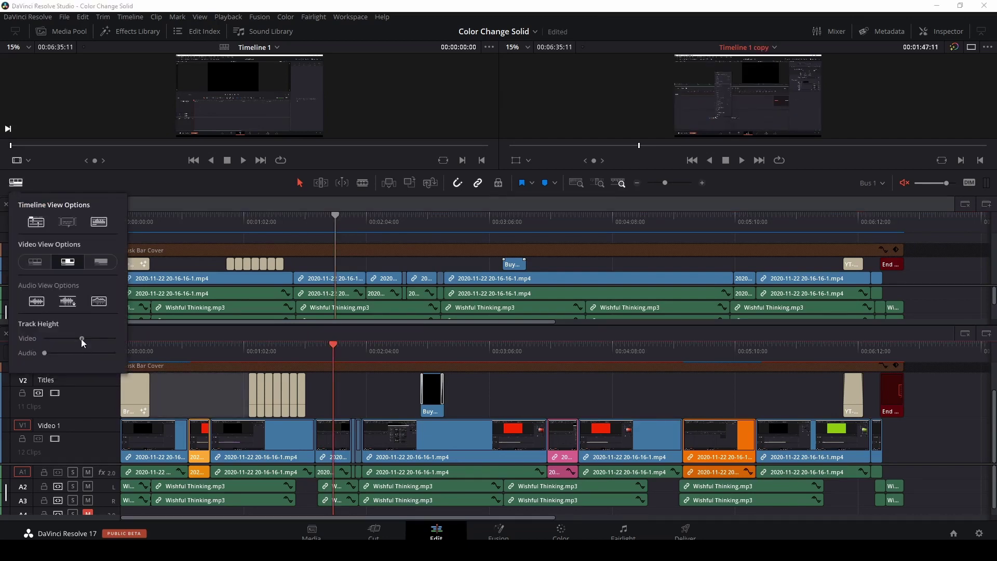
{"action": "left_click_drag", "start_coordinate": [81, 339], "coordinate": [11, 340]}
{"action": "left_click", "coordinate": [209, 387]}
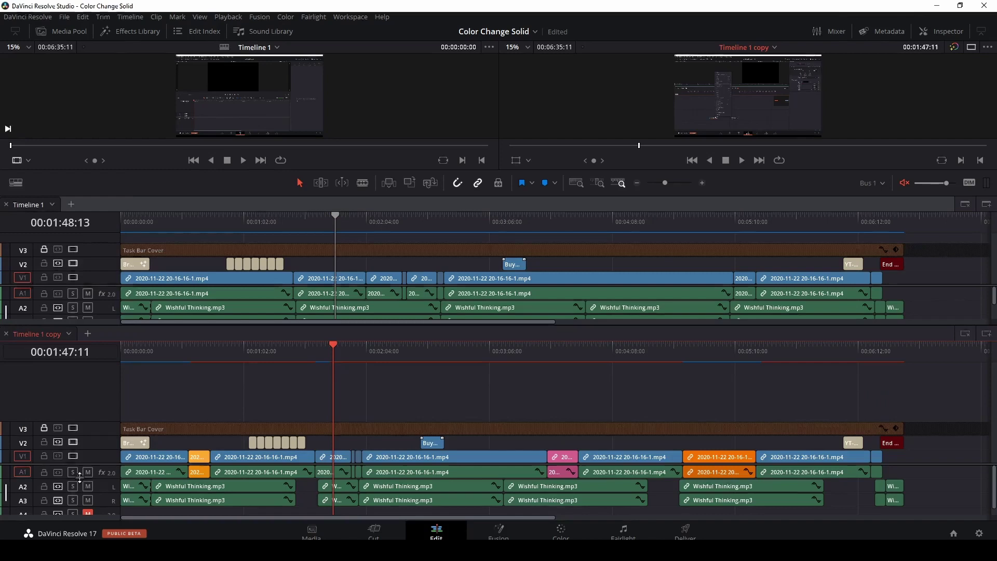
{"action": "left_click_drag", "start_coordinate": [95, 462], "coordinate": [95, 445]}
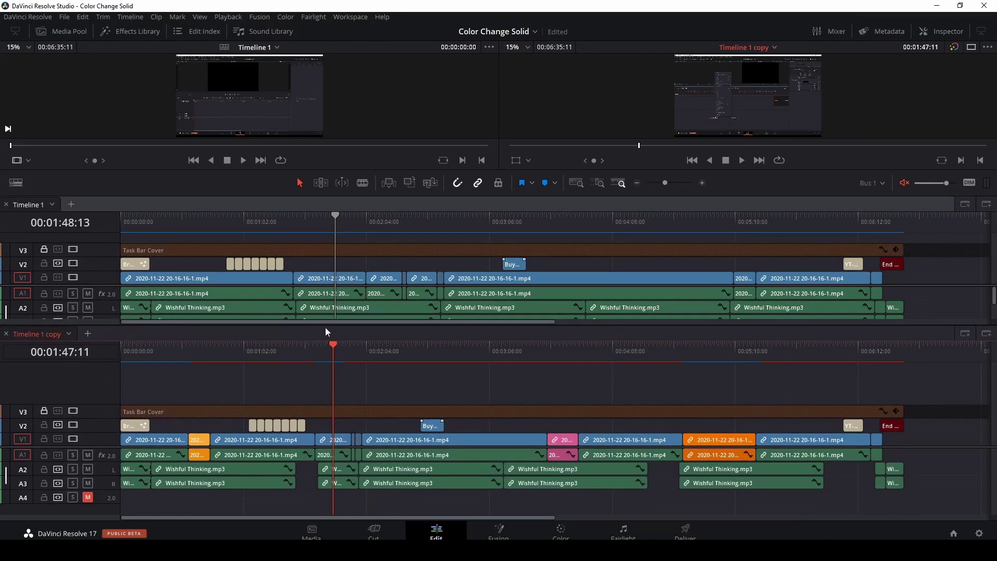
{"action": "left_click_drag", "start_coordinate": [326, 327], "coordinate": [325, 362]}
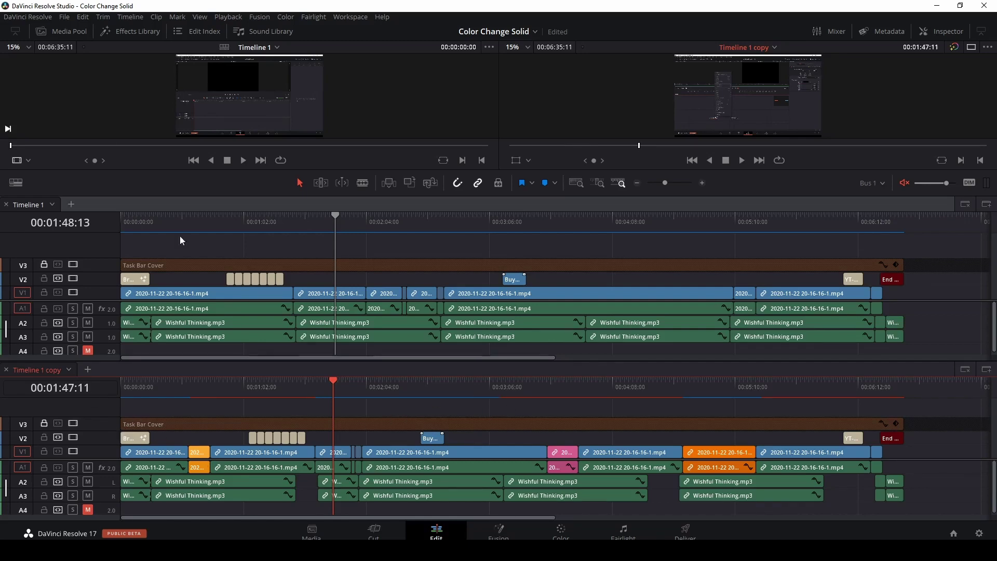
From the #01 Timelines bin, compare Timeline 1 with the current timeline, Timeline 1 copy.
{"action": "left_click", "coordinate": [67, 33]}
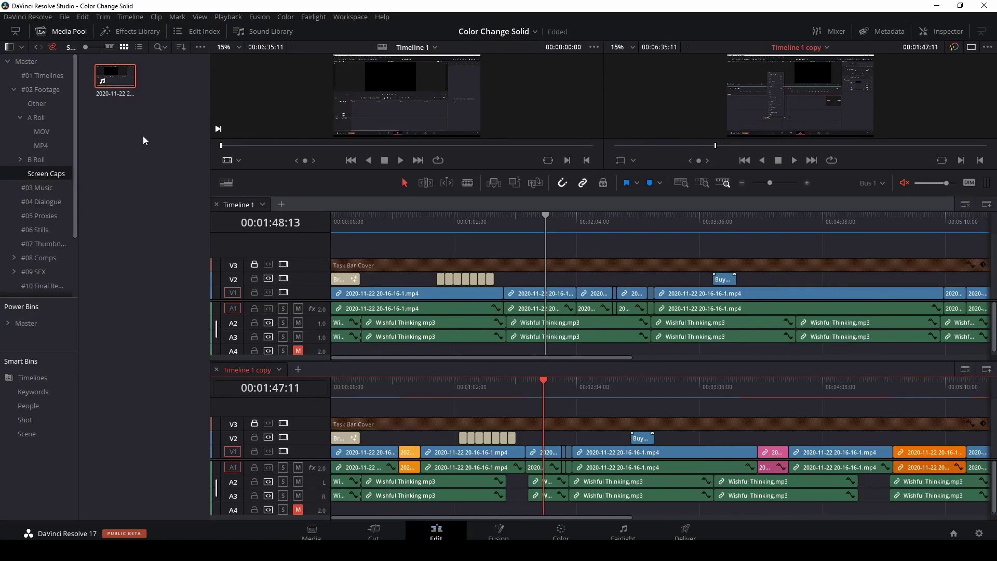
{"action": "left_click", "coordinate": [50, 76]}
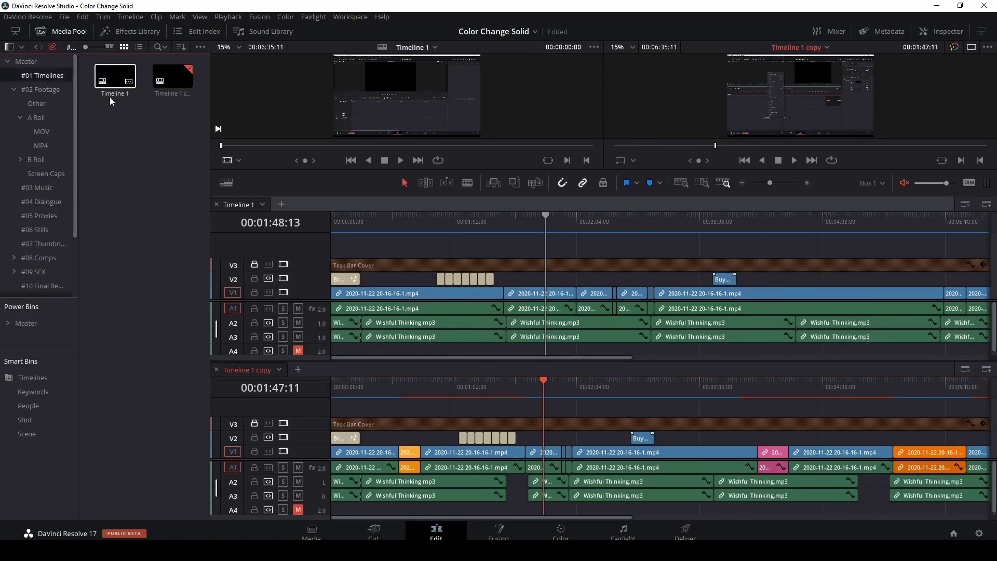
{"action": "left_click", "coordinate": [153, 83]}
{"action": "left_click", "coordinate": [115, 79]}
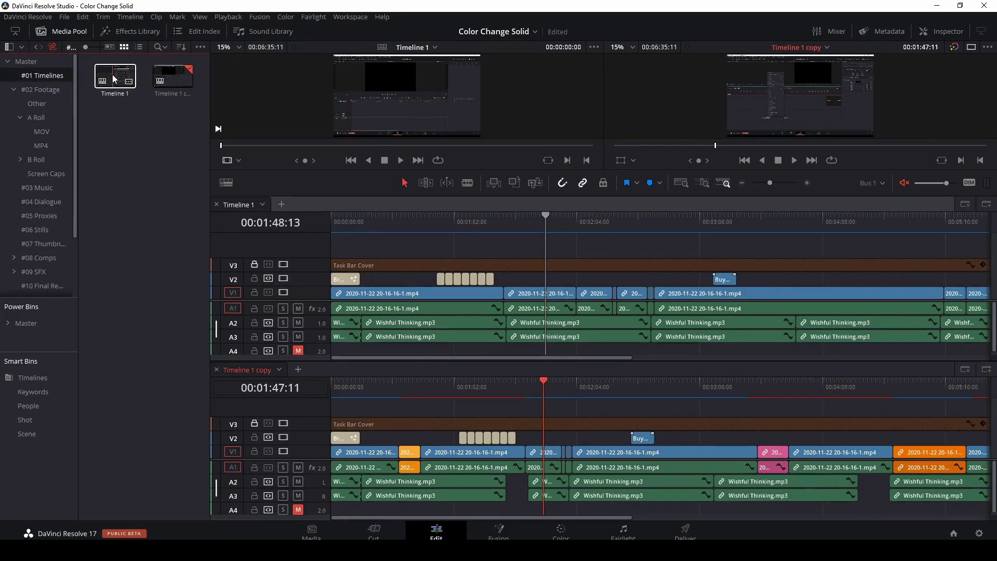
{"action": "right_click", "coordinate": [113, 79]}
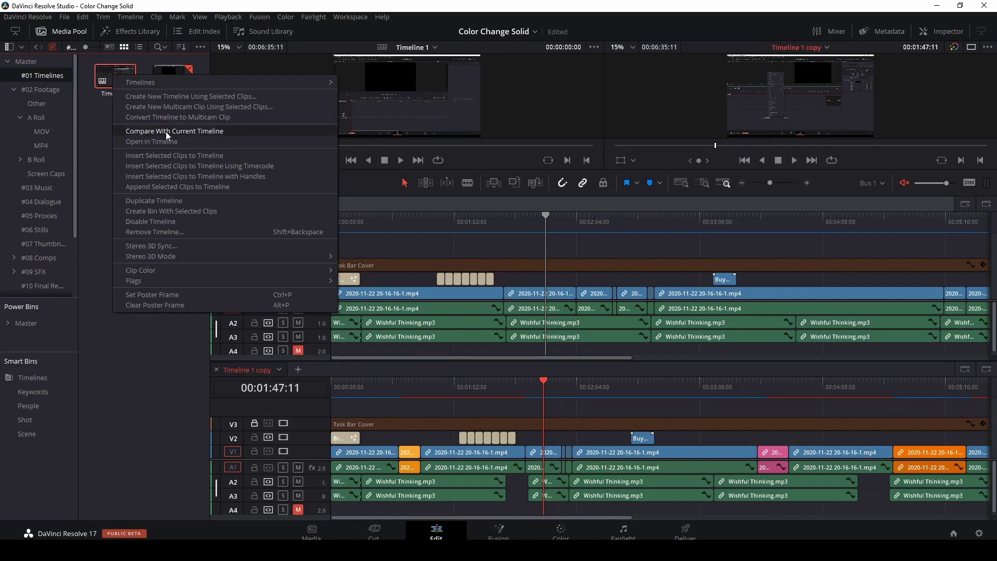
{"action": "left_click", "coordinate": [180, 131]}
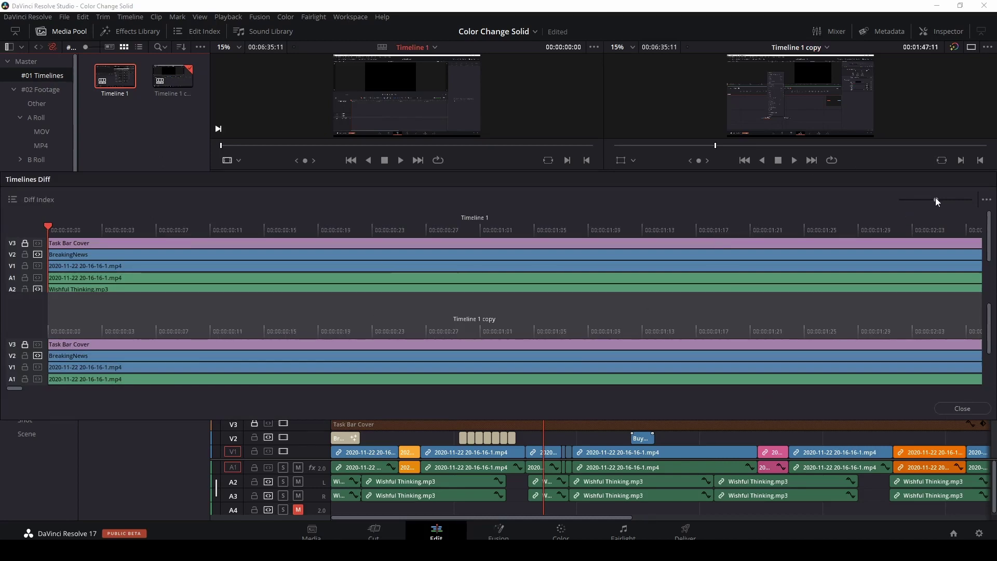
Zoom out both diff timelines with the slider and reposition the diff window.
{"action": "left_click_drag", "start_coordinate": [936, 200], "coordinate": [908, 199]}
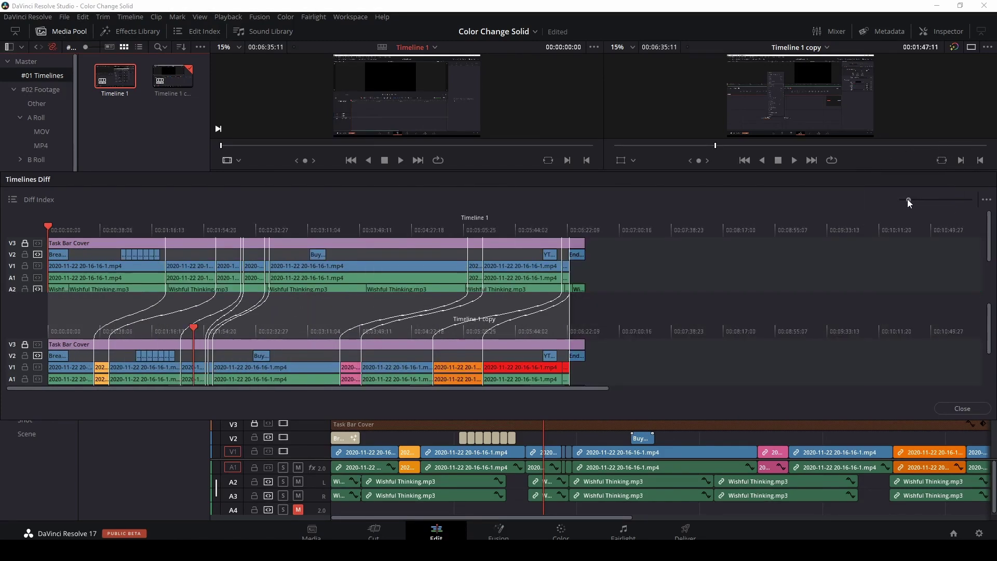
{"action": "left_click_drag", "start_coordinate": [415, 185], "coordinate": [599, 188]}
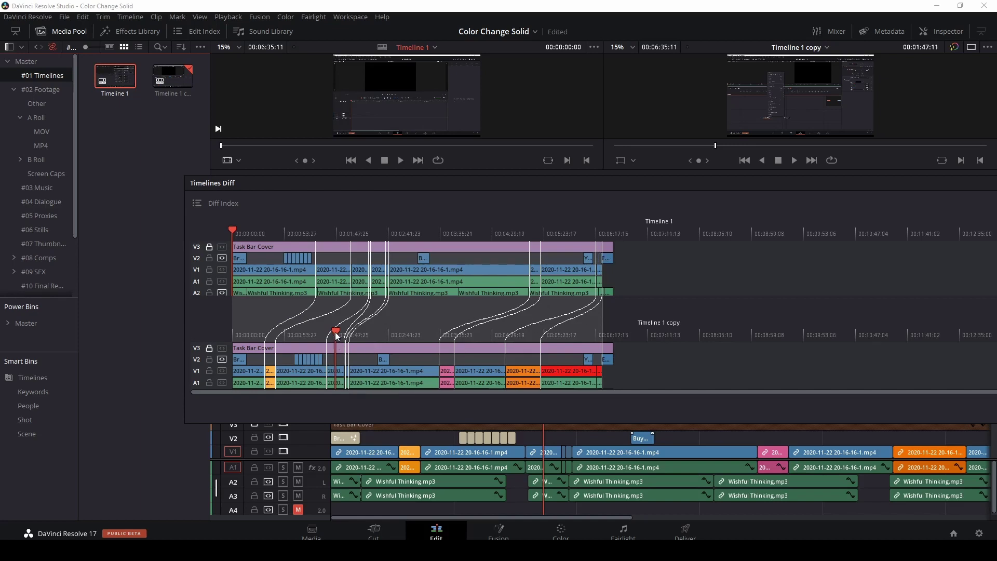
Scrub the diff playheads to leave Timeline 1 copy at 00:01:50:00 and Timeline 1 at 00:01:33:25.
{"action": "left_click_drag", "start_coordinate": [336, 332], "coordinate": [200, 341]}
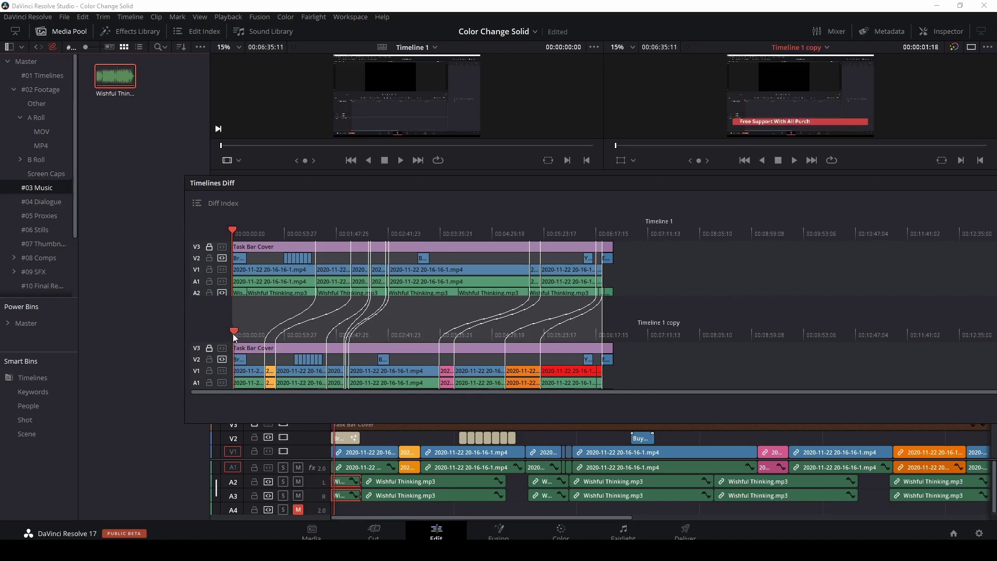
{"action": "left_click_drag", "start_coordinate": [233, 333], "coordinate": [339, 332]}
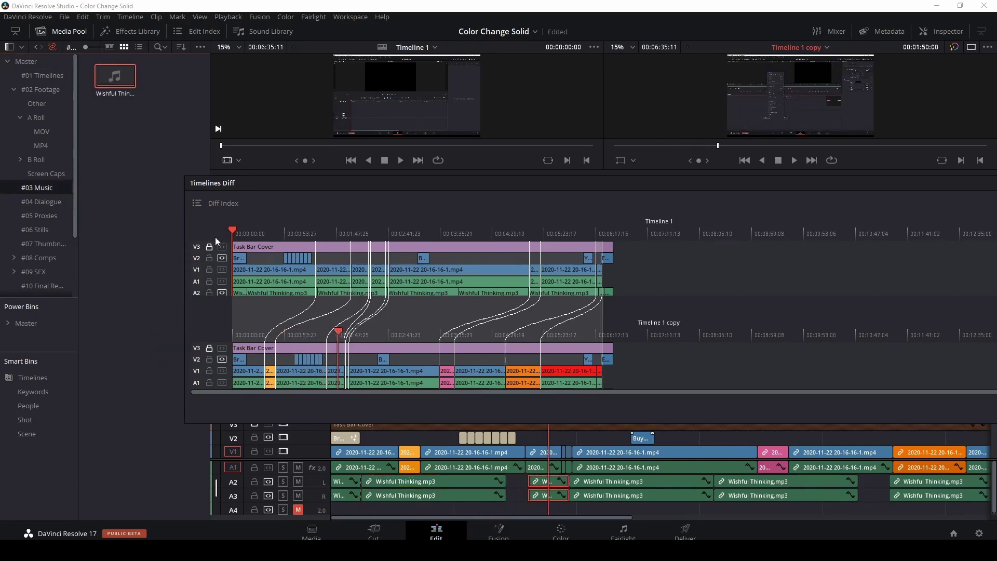
{"action": "left_click_drag", "start_coordinate": [238, 232], "coordinate": [323, 229]}
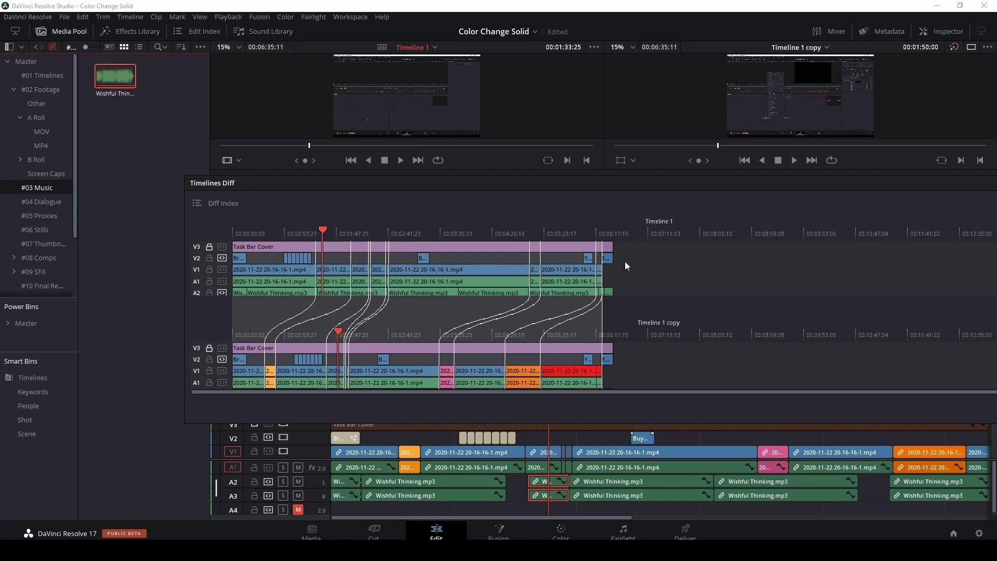
{"action": "left_click", "coordinate": [197, 203]}
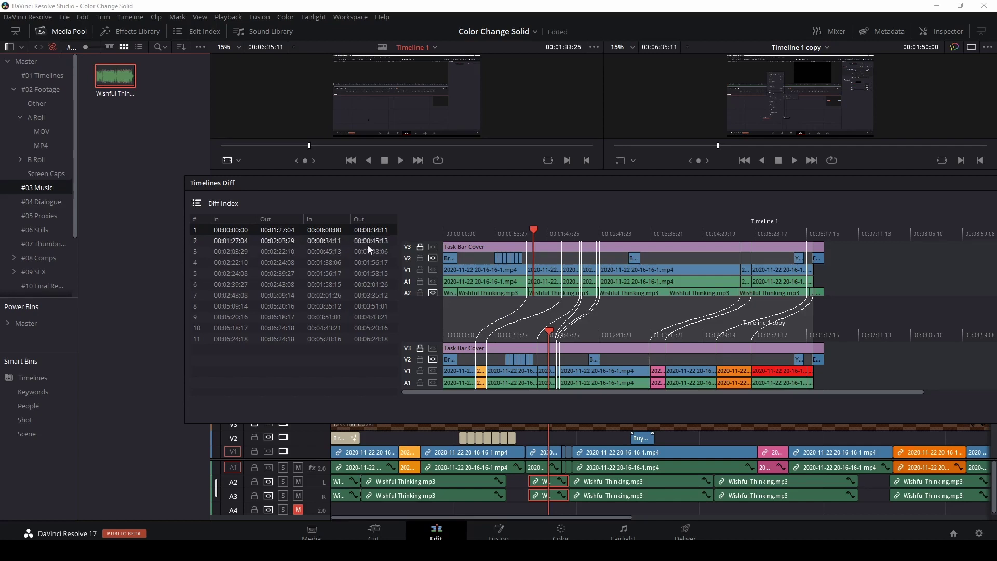
{"action": "left_click", "coordinate": [198, 204]}
Move the diff window left, try V3 as Base Video Track, then restore V1.
{"action": "left_click_drag", "start_coordinate": [741, 179], "coordinate": [546, 108]}
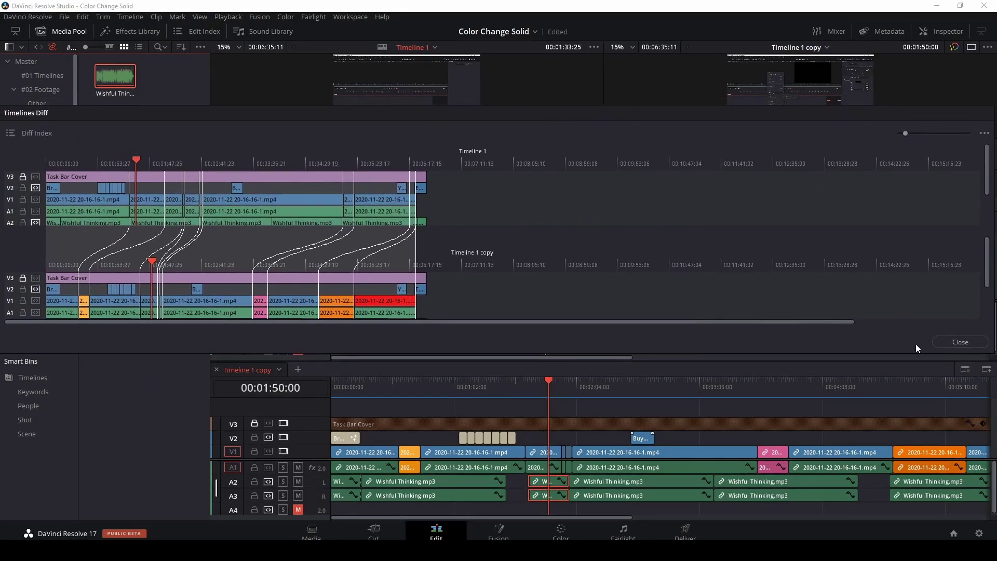
{"action": "left_click_drag", "start_coordinate": [620, 119], "coordinate": [587, 125]}
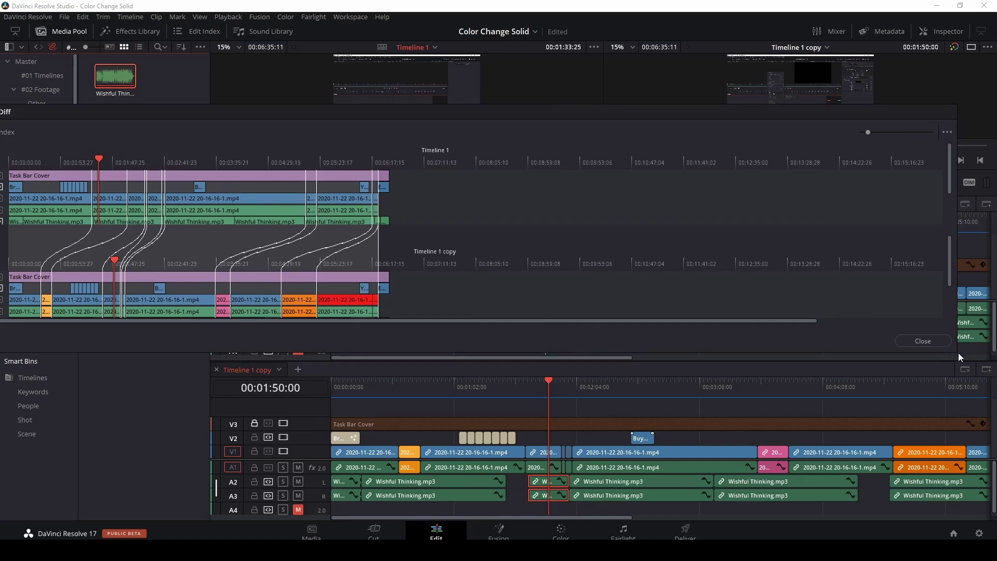
{"action": "left_click", "coordinate": [946, 133]}
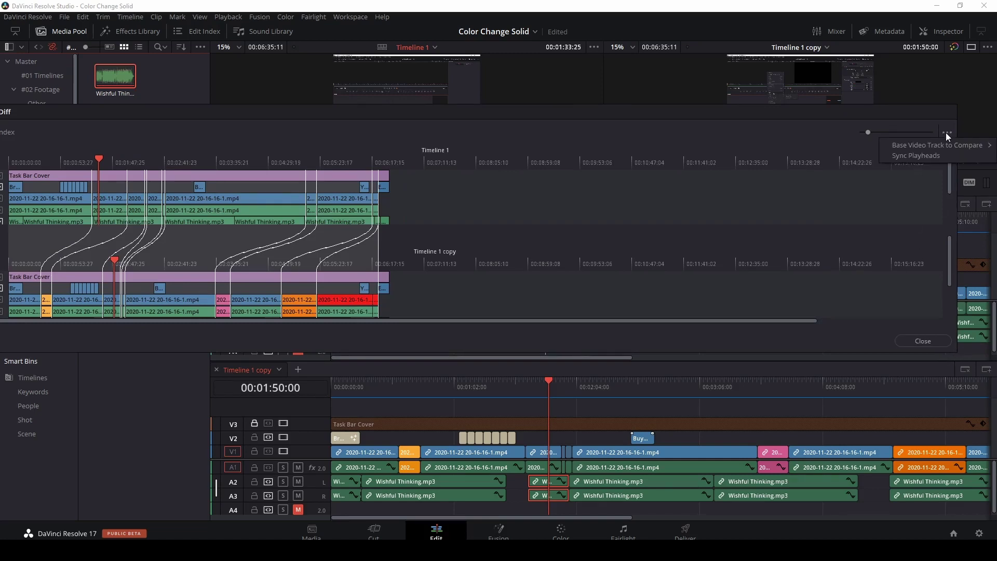
{"action": "mouse_move", "coordinate": [939, 149]}
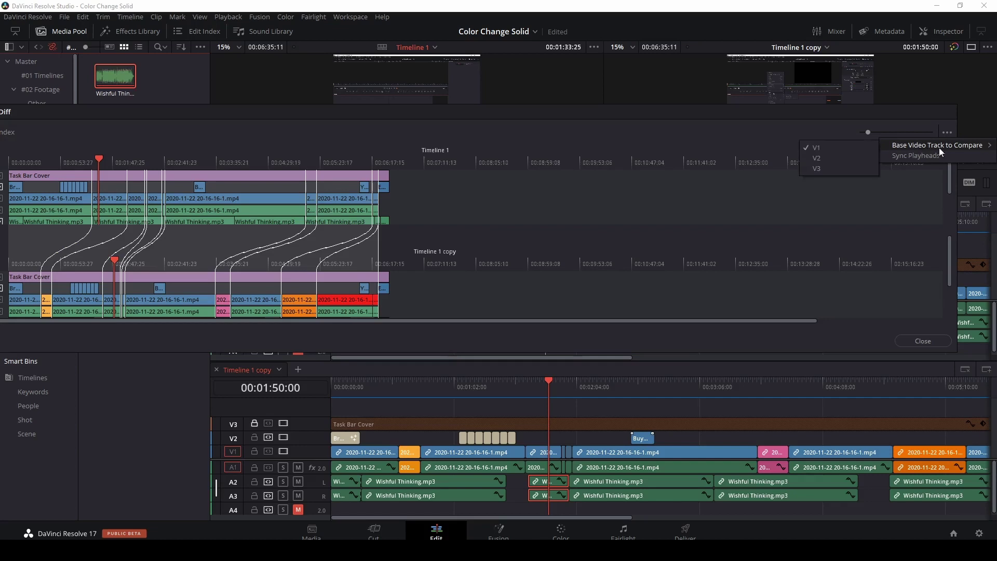
{"action": "left_click", "coordinate": [823, 167]}
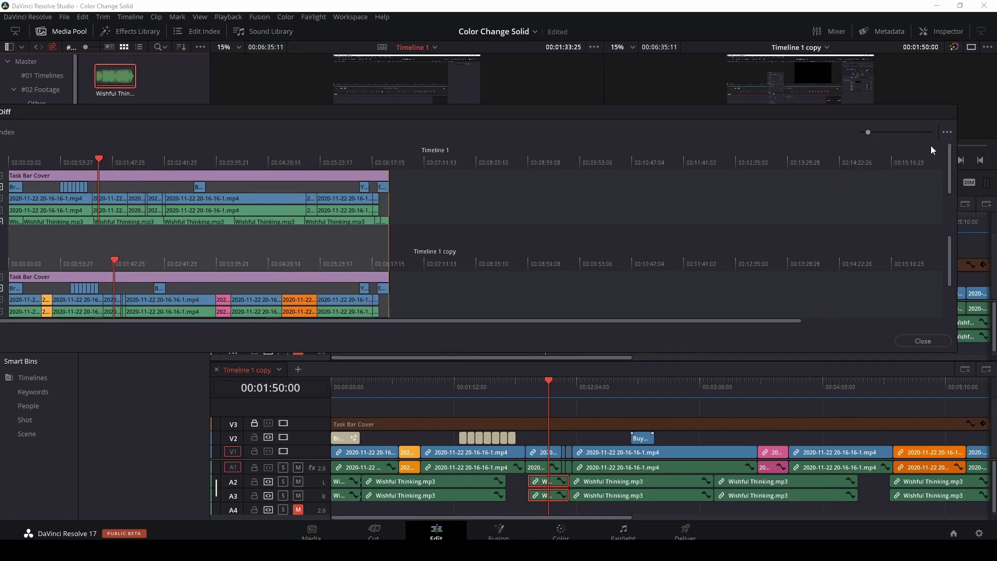
{"action": "left_click", "coordinate": [948, 133]}
{"action": "mouse_move", "coordinate": [927, 143]}
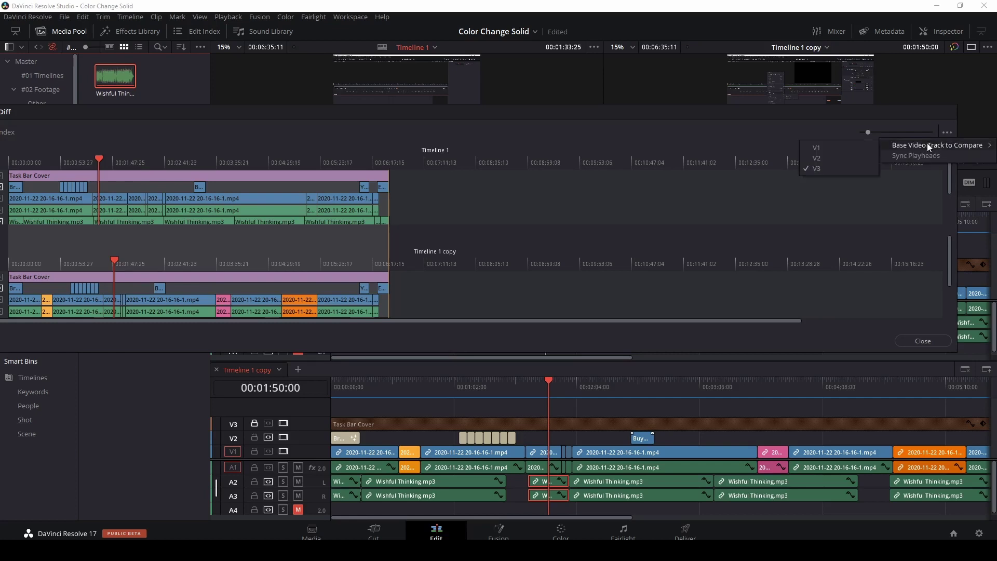
{"action": "left_click", "coordinate": [816, 149]}
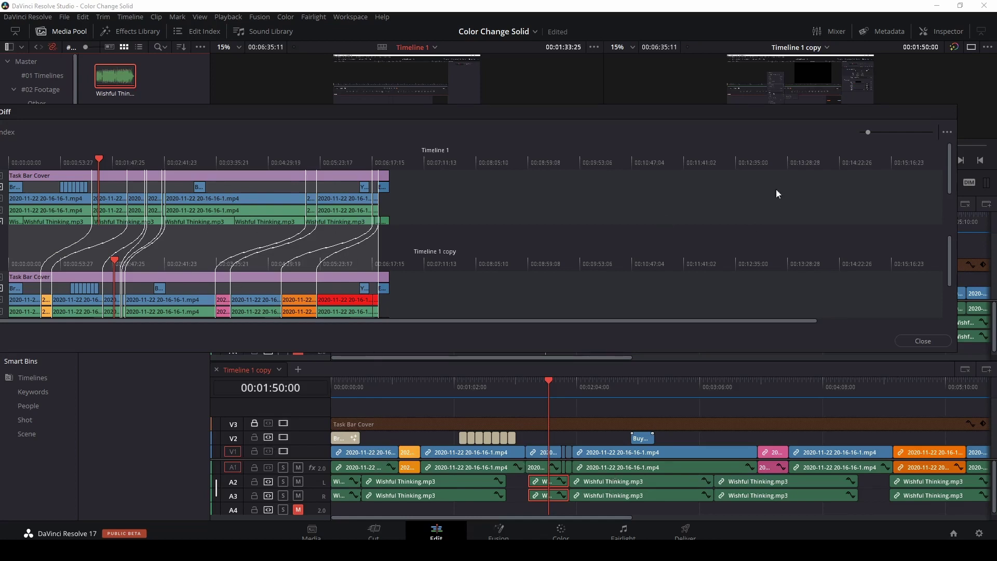
Enable Sync Playheads, scrub Timeline 1 copy to 00:02:40:05, and close the Timelines Diff.
{"action": "left_click", "coordinate": [947, 133]}
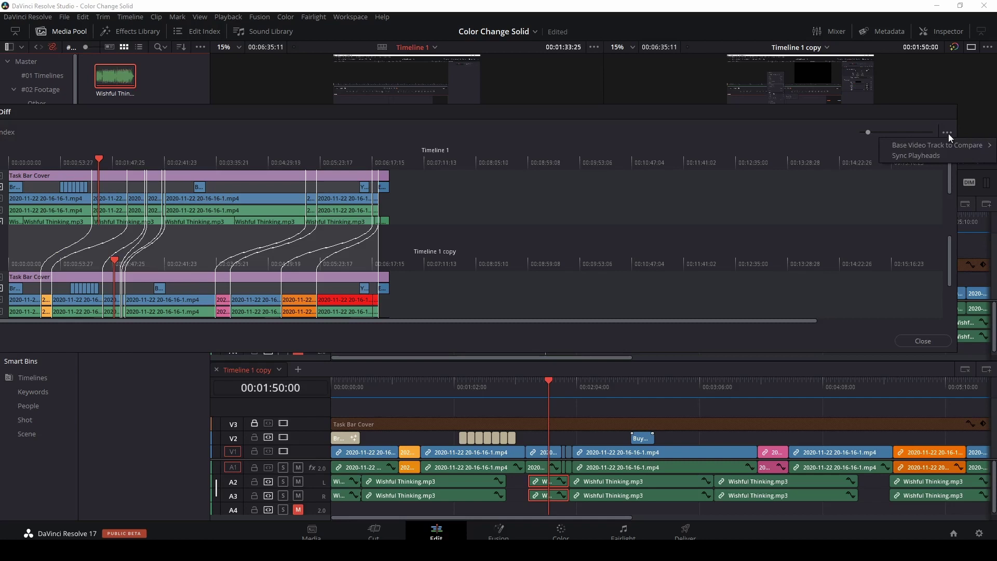
{"action": "left_click", "coordinate": [930, 156]}
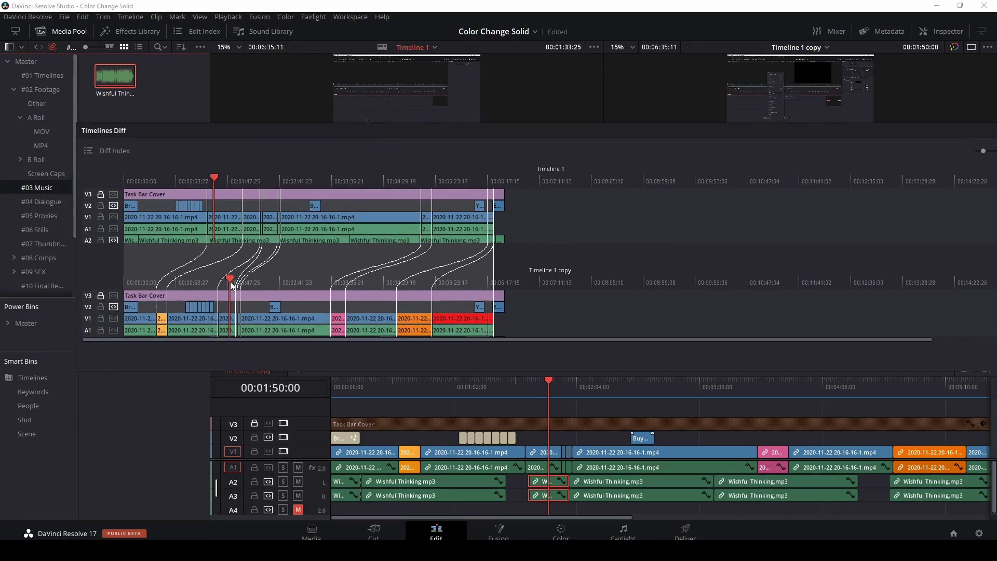
{"action": "left_click", "coordinate": [232, 283]}
{"action": "left_click_drag", "start_coordinate": [232, 283], "coordinate": [278, 280]}
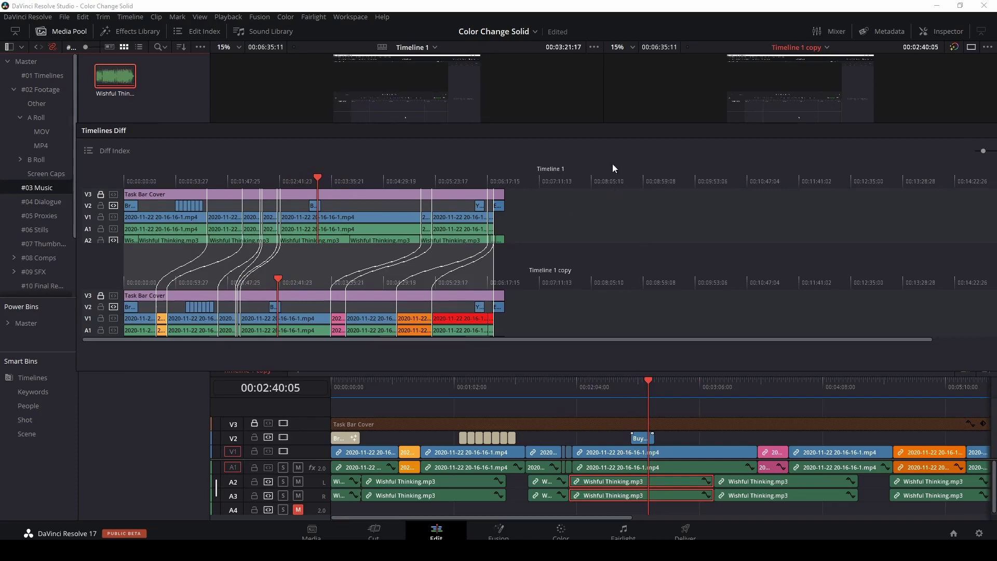
{"action": "left_click_drag", "start_coordinate": [613, 133], "coordinate": [533, 107]}
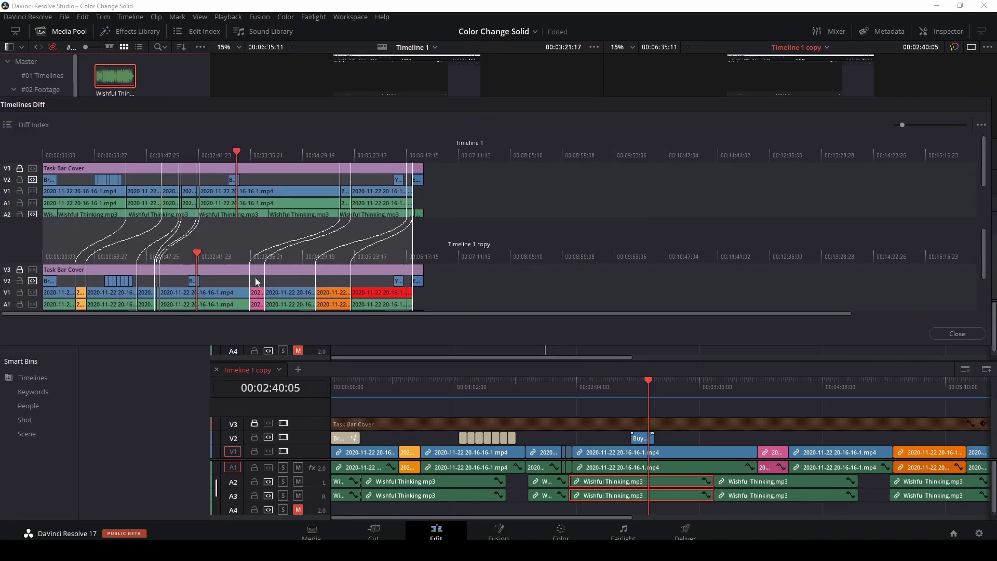
{"action": "left_click", "coordinate": [957, 333]}
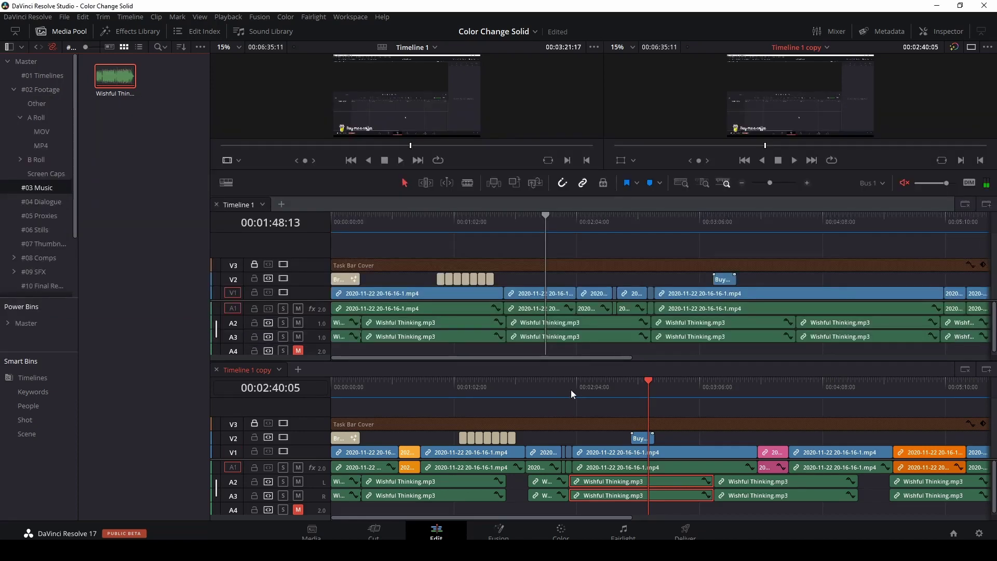